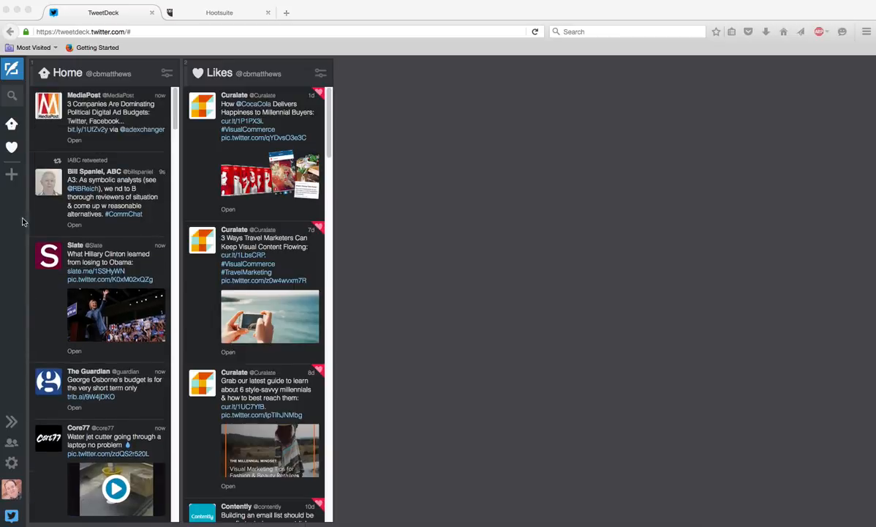
pyautogui.click(12, 176)
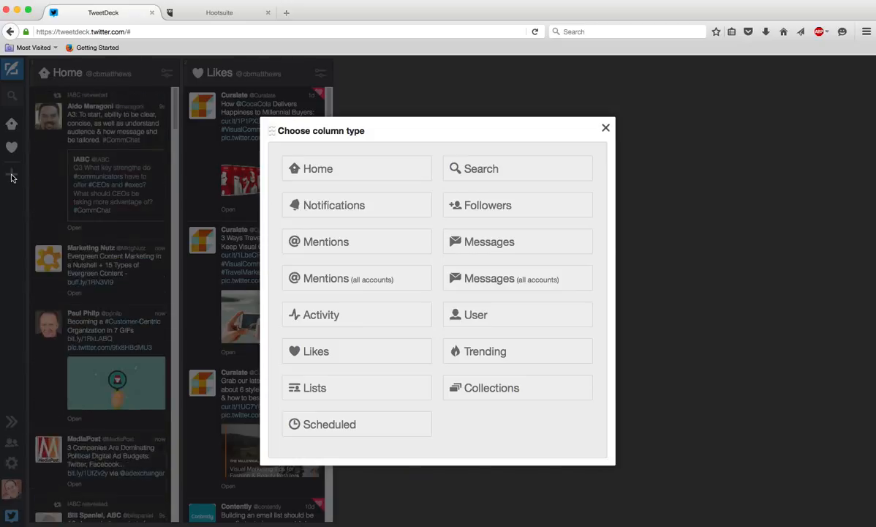
pyautogui.click(480, 316)
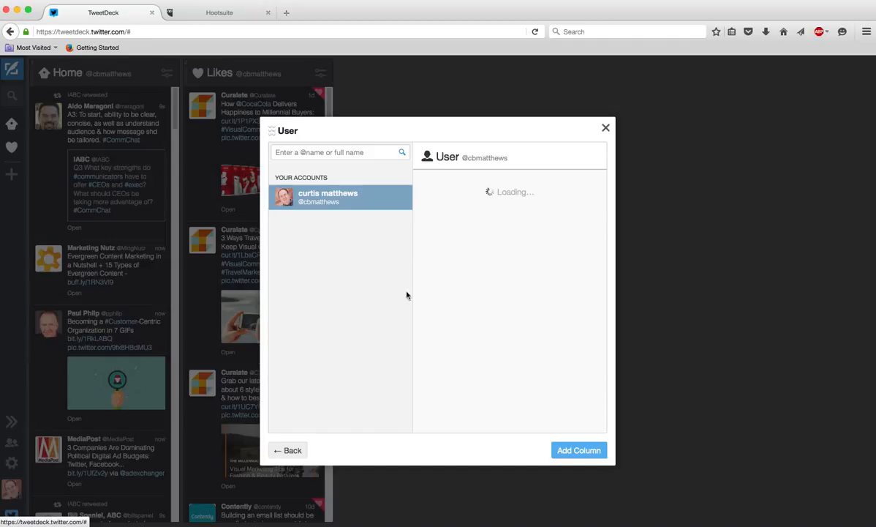
pyautogui.click(318, 152)
pyautogui.write('@kleenex')
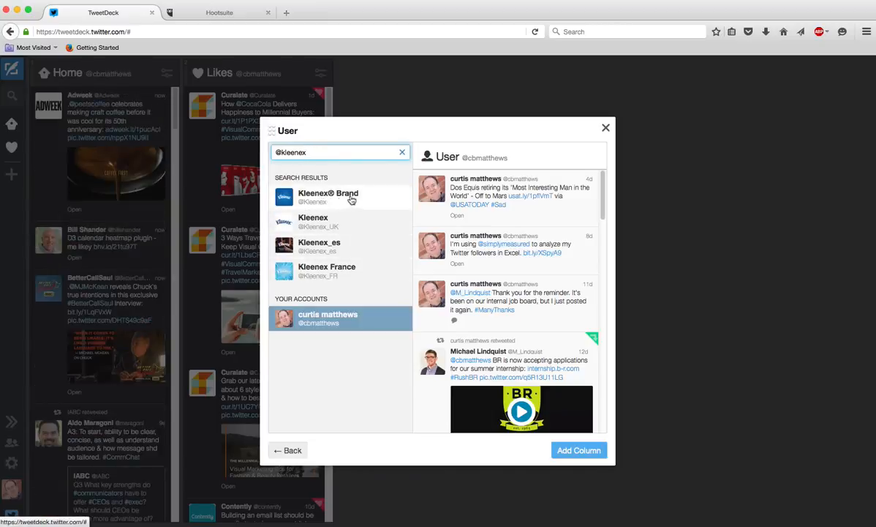
pyautogui.click(354, 198)
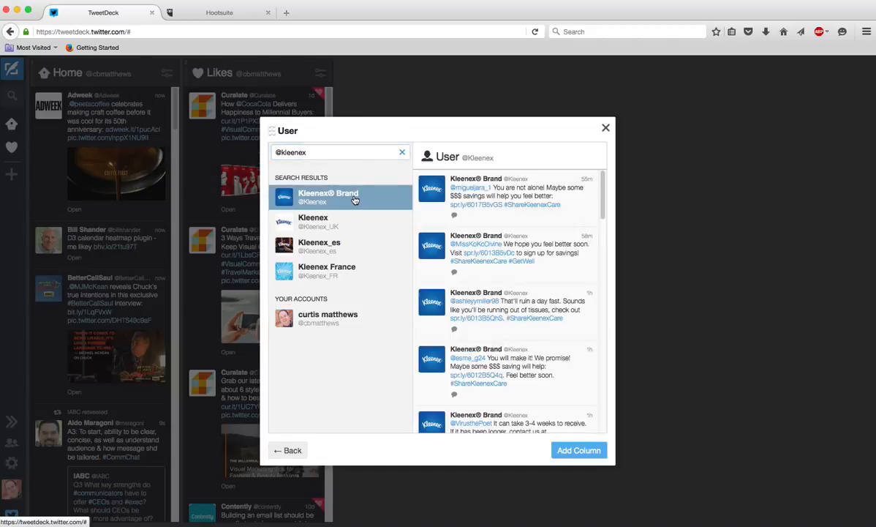
pyautogui.click(575, 451)
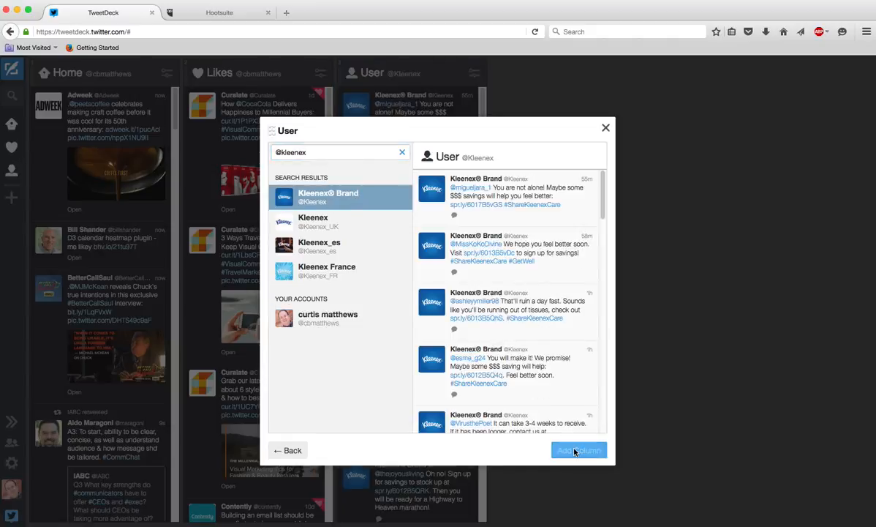
pyautogui.click(607, 129)
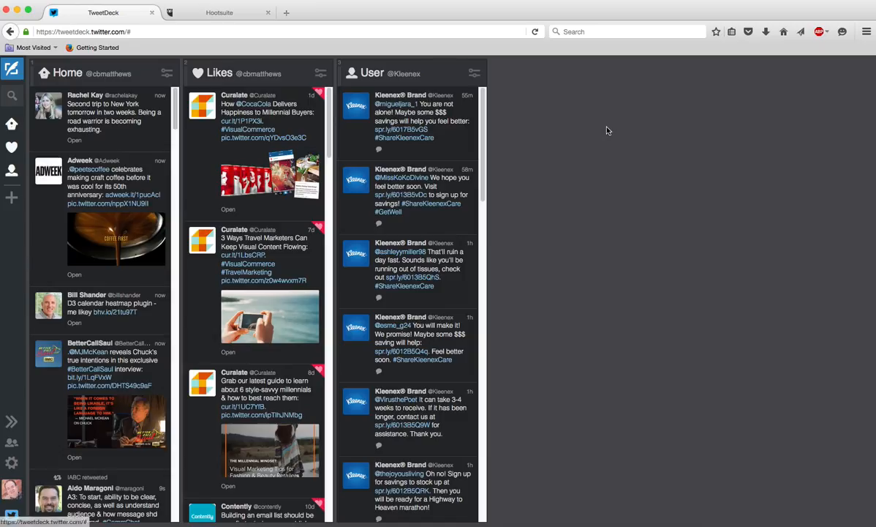
# Step: Add a Search column that tracks tweets containing the keyword kleenex
pyautogui.click(12, 196)
pyautogui.click(490, 170)
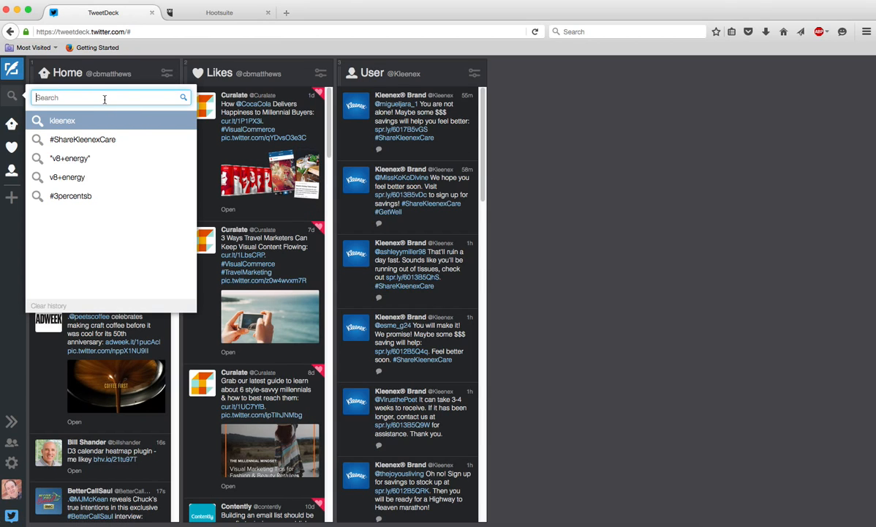
pyautogui.write('klee')
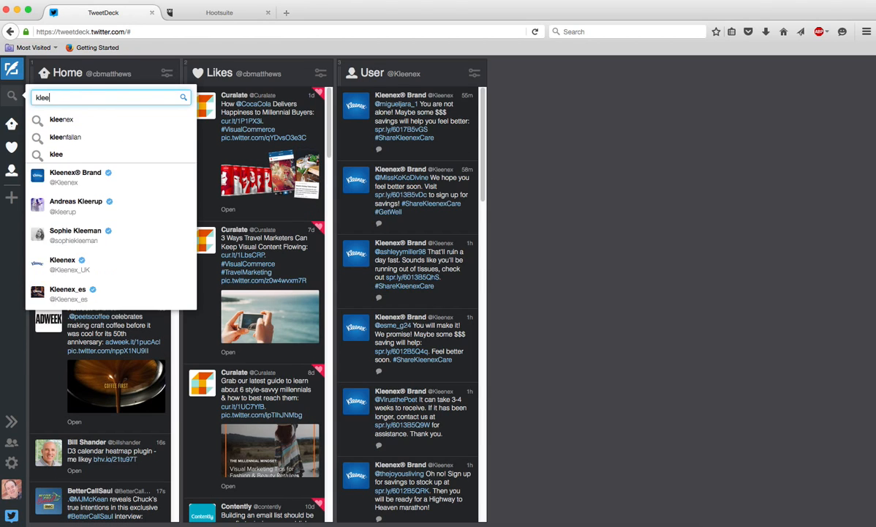
pyautogui.write('nex')
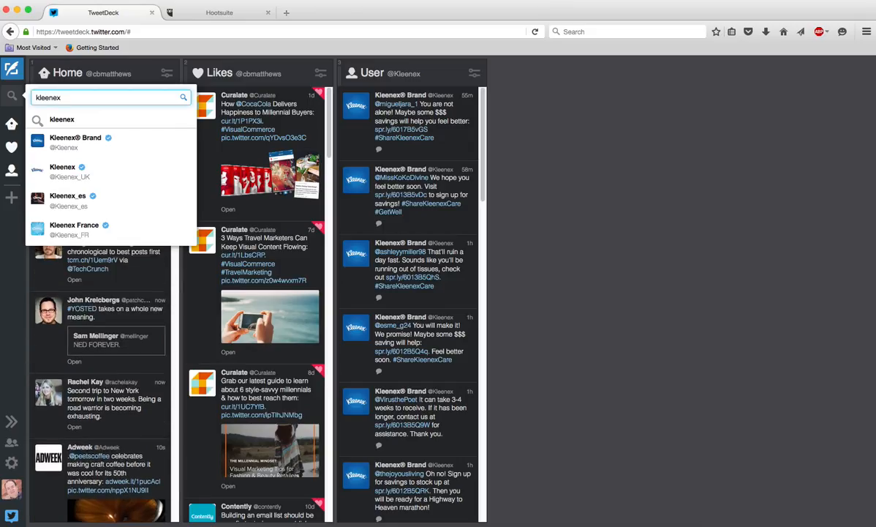
pyautogui.press('Return')
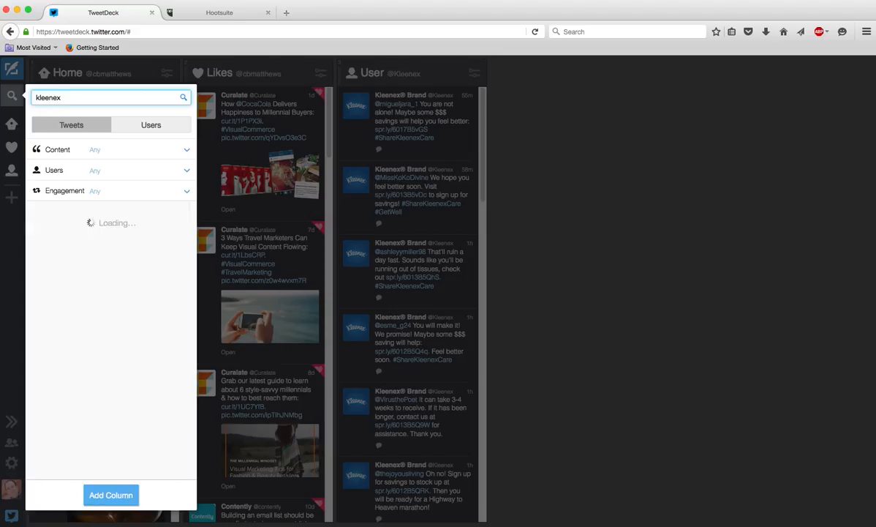
pyautogui.click(115, 495)
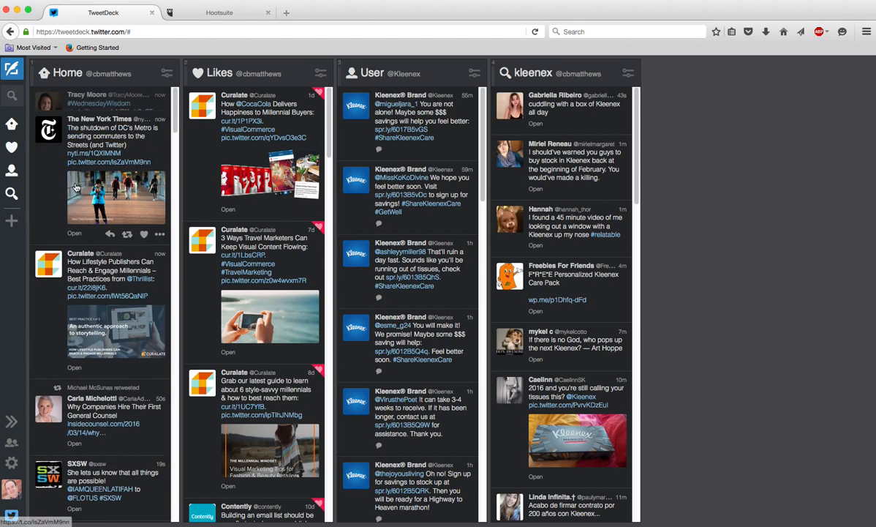
pyautogui.click(12, 219)
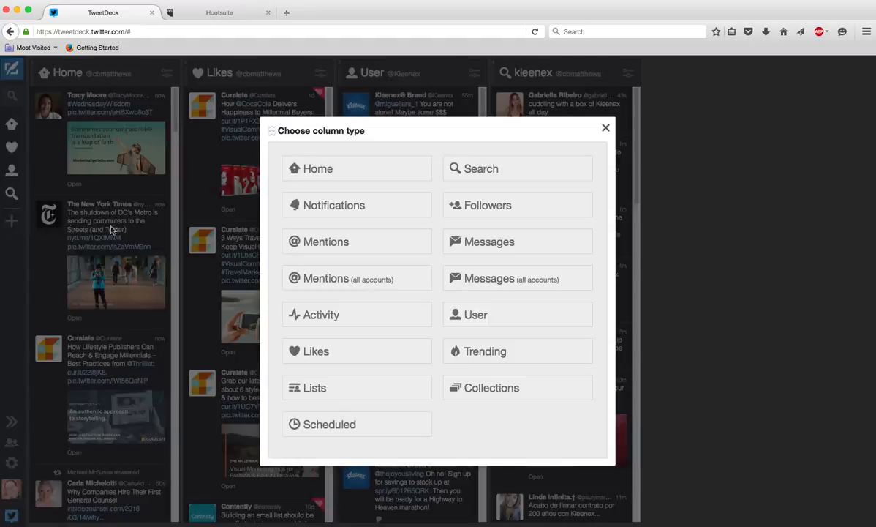
pyautogui.click(326, 244)
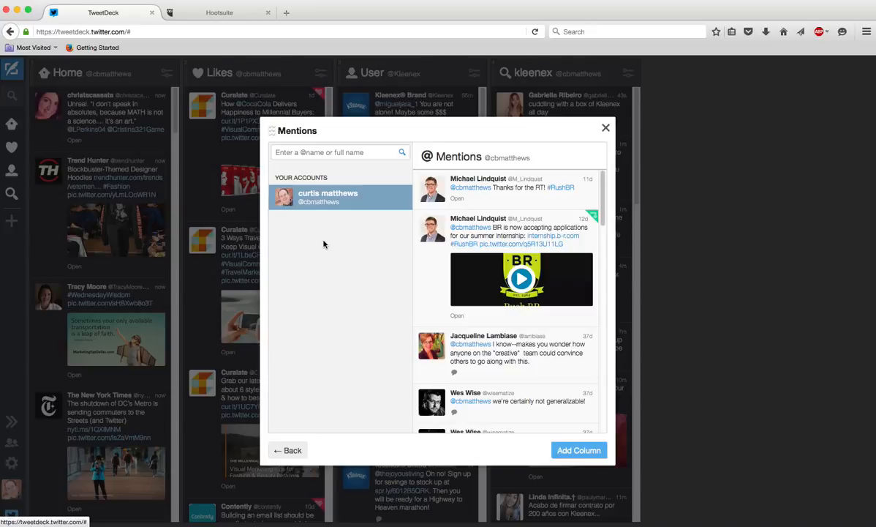
pyautogui.click(359, 153)
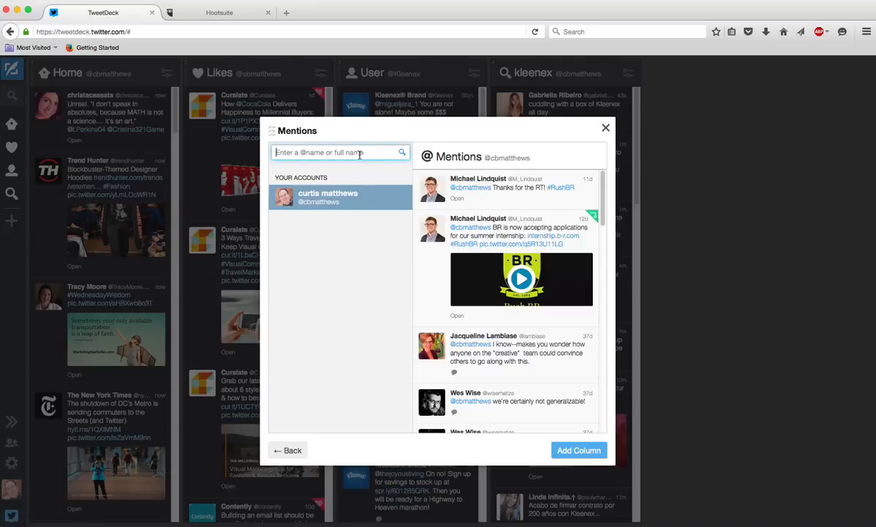
pyautogui.write('@kleenex')
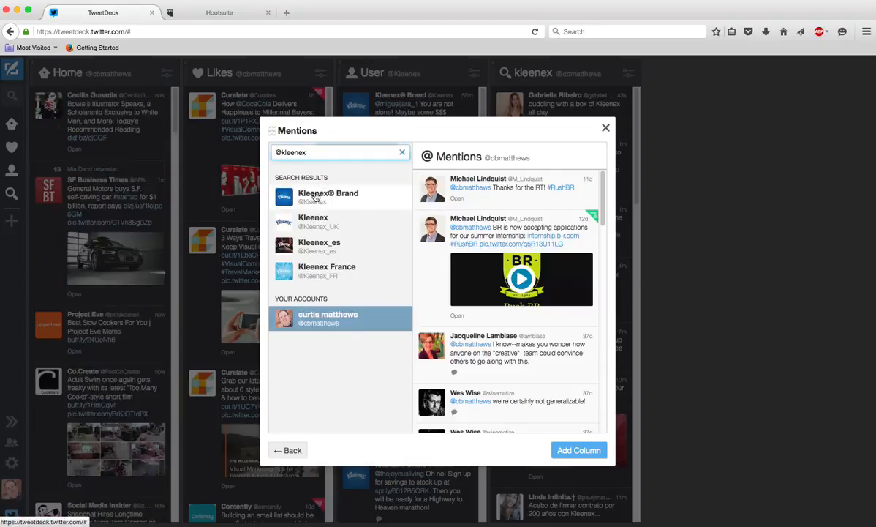
pyautogui.click(315, 194)
pyautogui.click(580, 452)
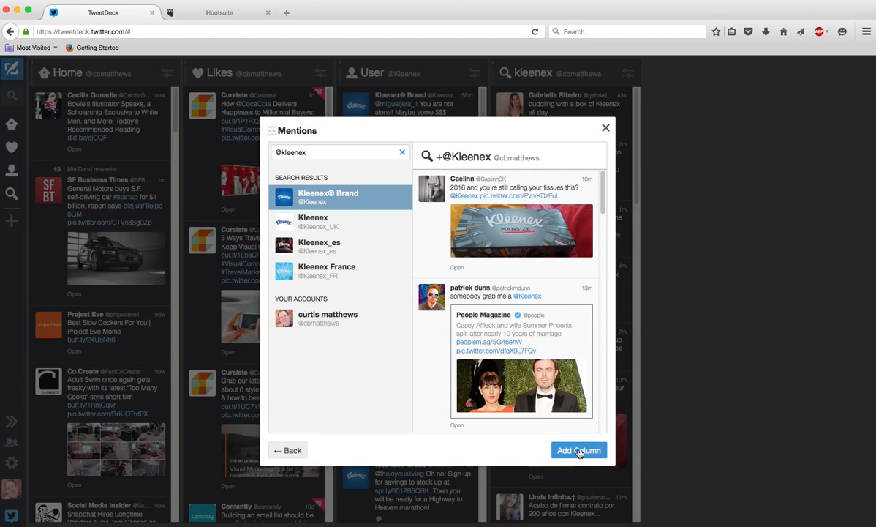
pyautogui.click(605, 129)
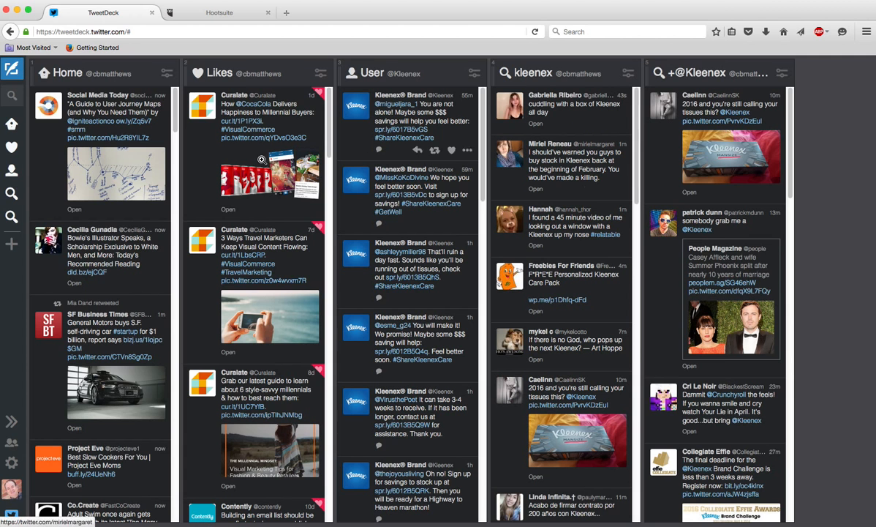
# Step: Add a Search column for the hashtag #ShareKleenexCare from the recent searches
pyautogui.click(10, 245)
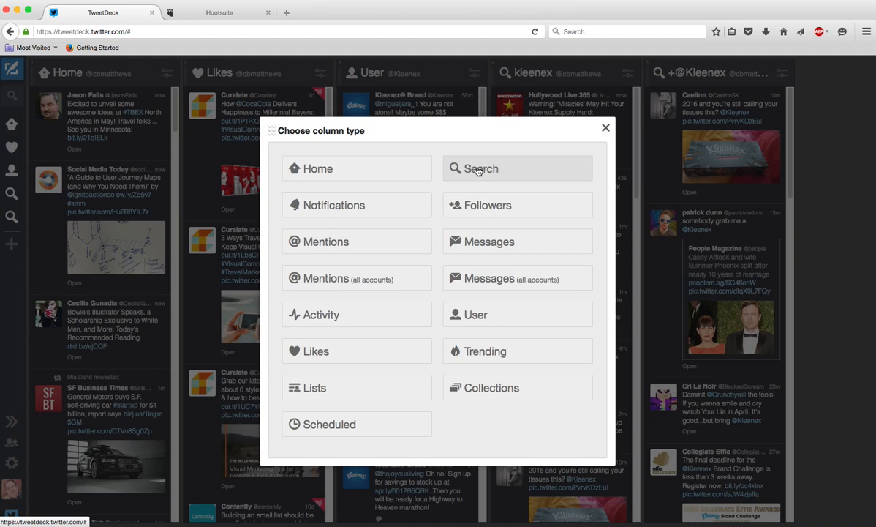
pyautogui.click(477, 169)
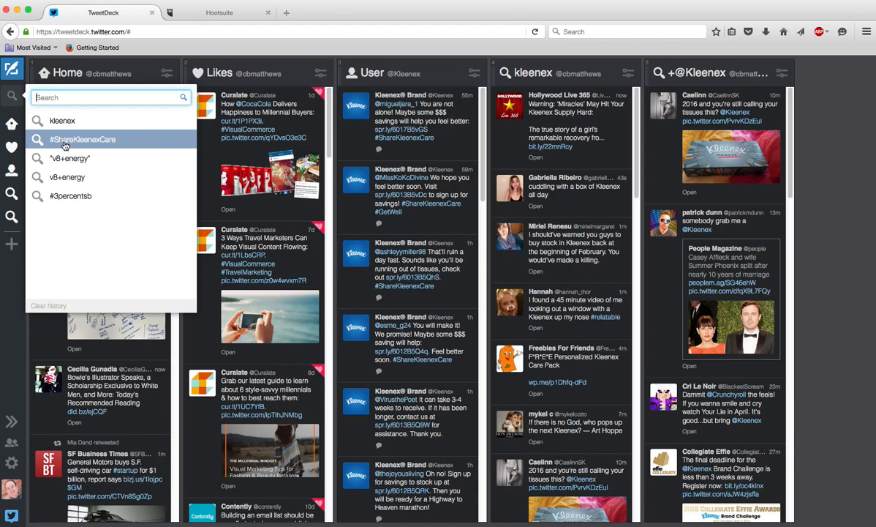
pyautogui.click(69, 140)
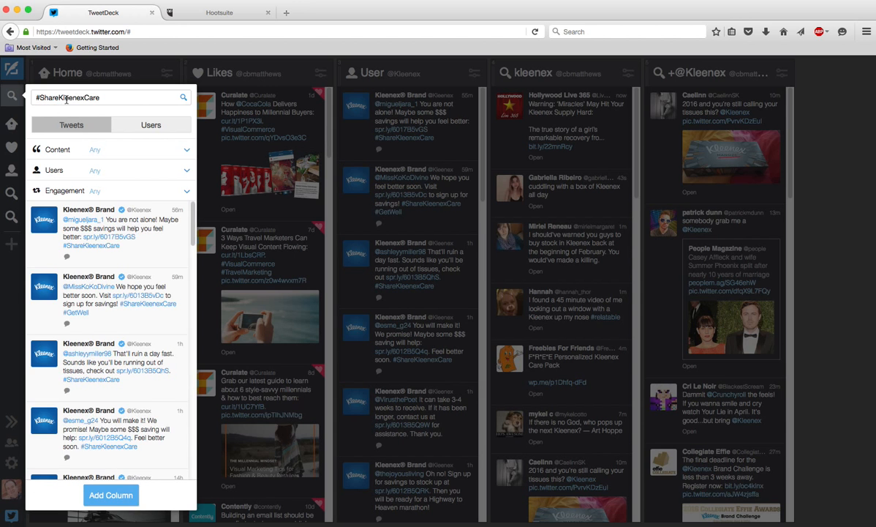
pyautogui.click(94, 495)
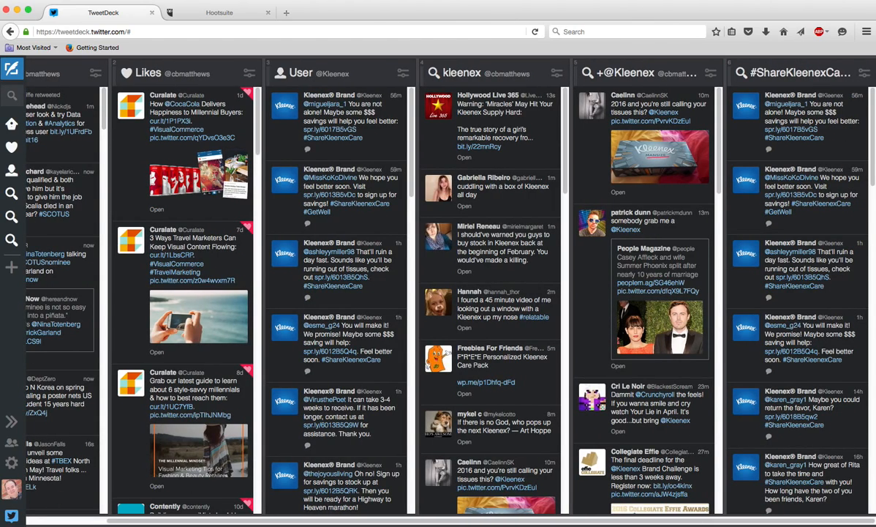
pyautogui.moveTo(616, 525); pyautogui.dragTo(658, 524)
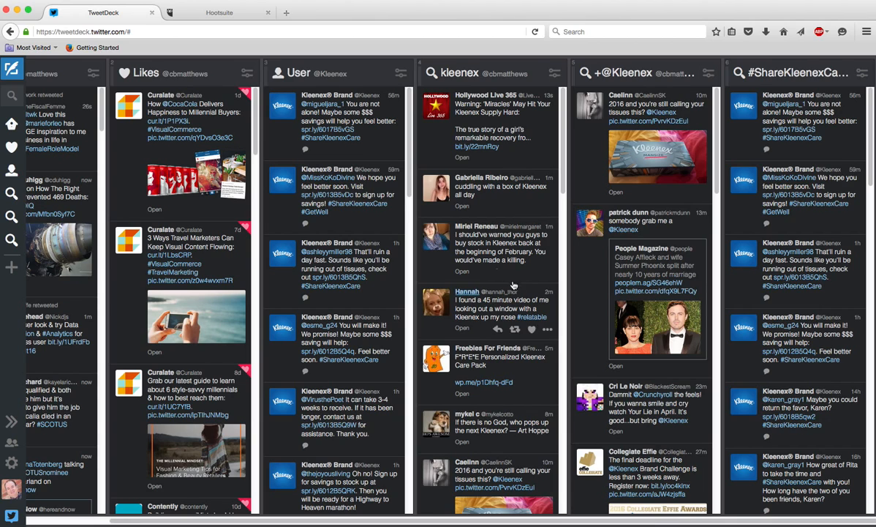
pyautogui.scroll(-3, 410, 217)
pyautogui.scroll(3, 408, 190)
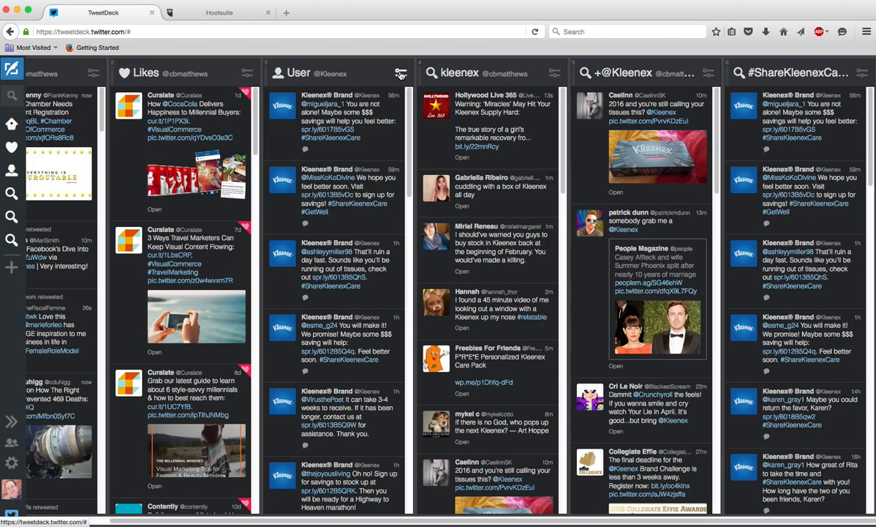
pyautogui.click(401, 73)
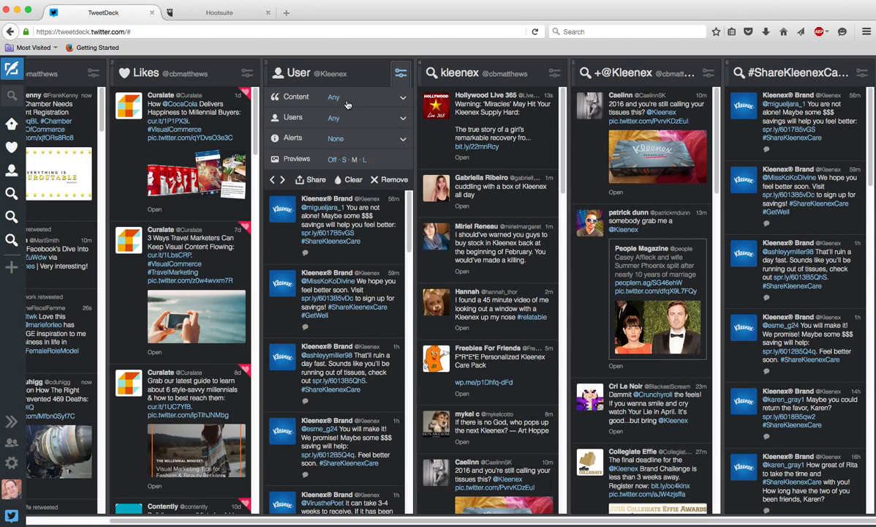
pyautogui.click(401, 100)
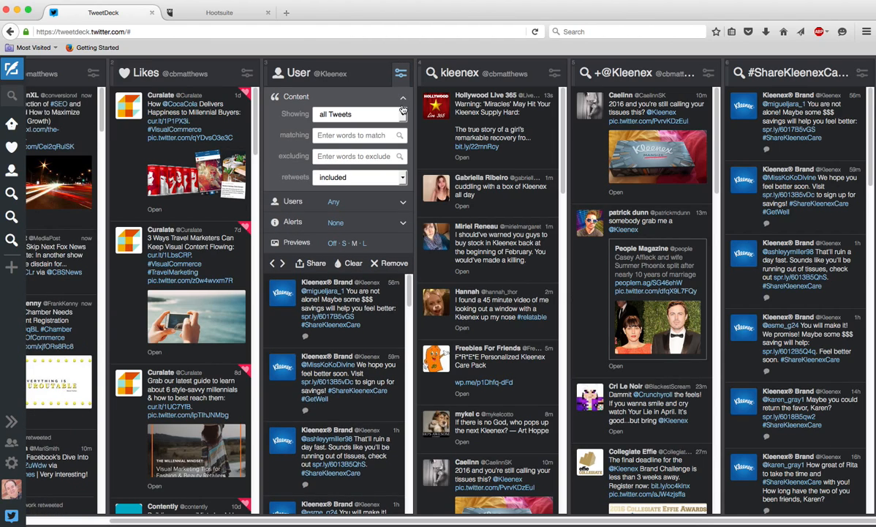
pyautogui.click(401, 116)
pyautogui.click(378, 135)
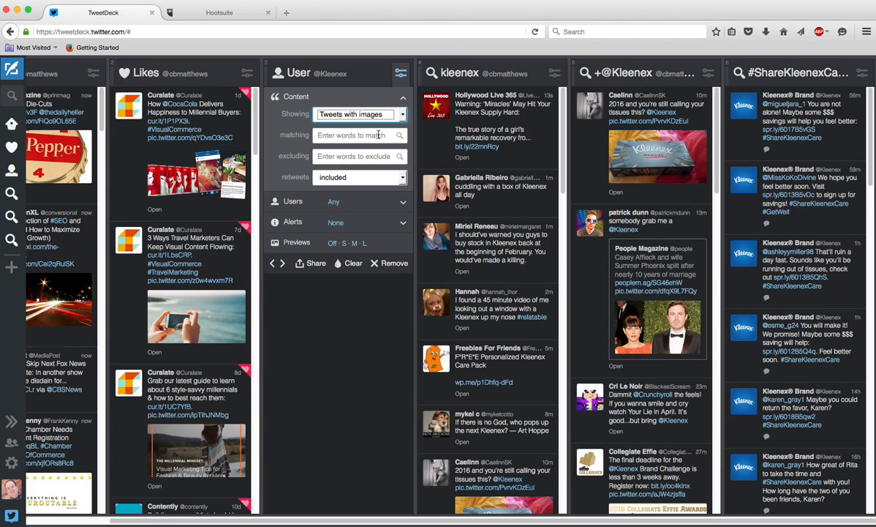
pyautogui.click(401, 73)
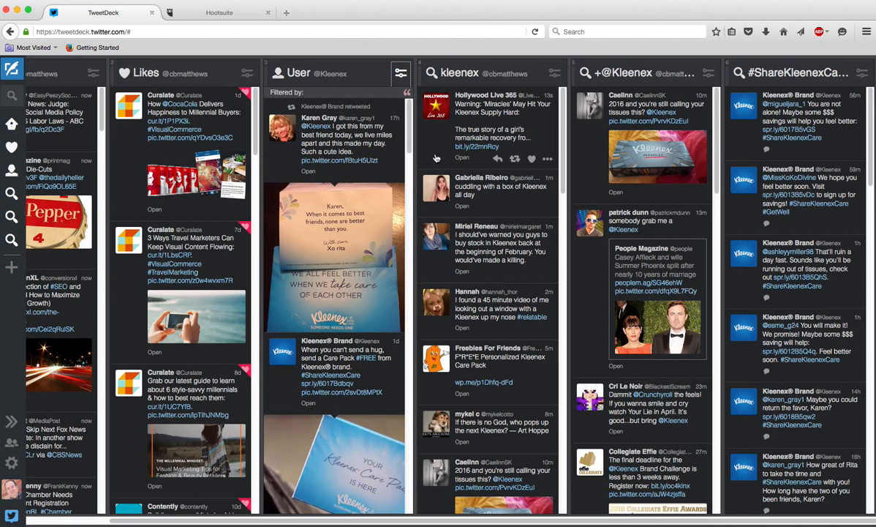
pyautogui.moveTo(409, 138); pyautogui.dragTo(415, 108)
pyautogui.click(401, 73)
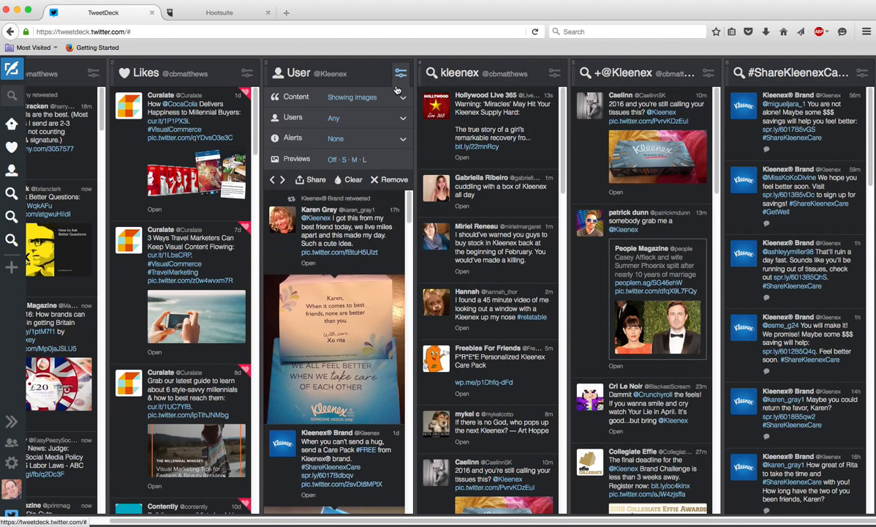
pyautogui.click(401, 99)
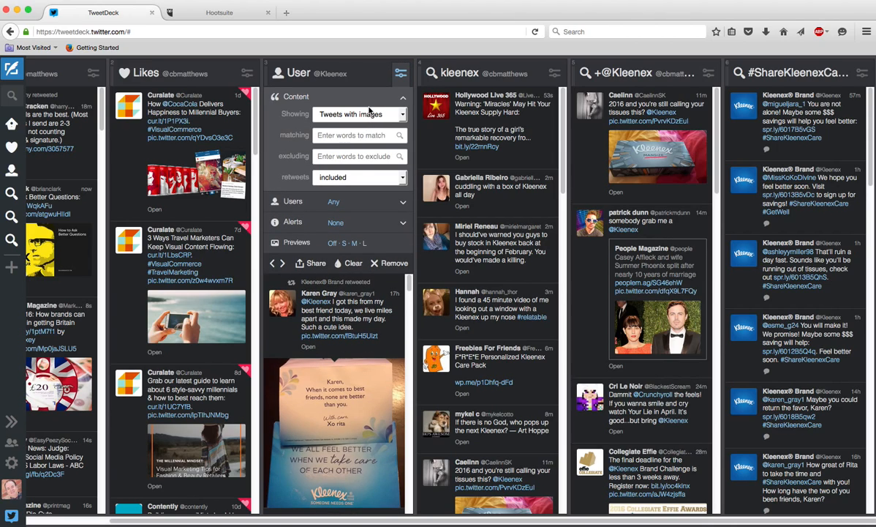
pyautogui.click(370, 116)
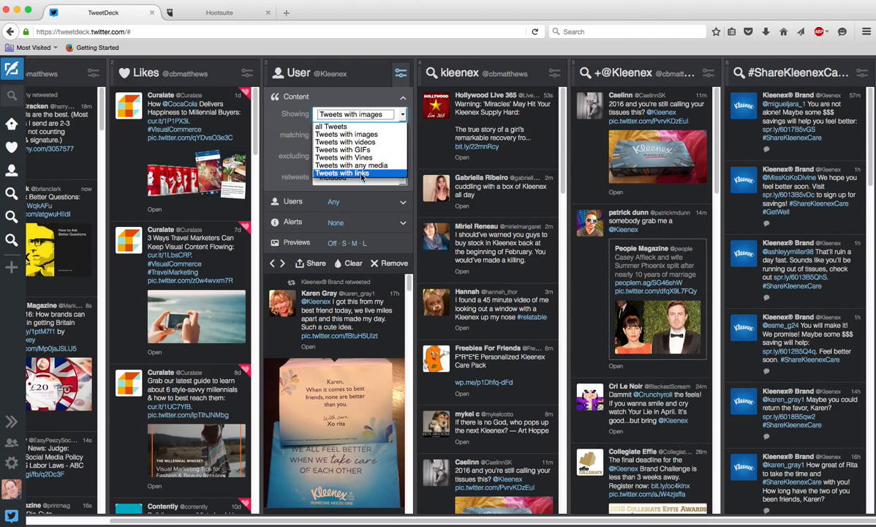
pyautogui.click(274, 137)
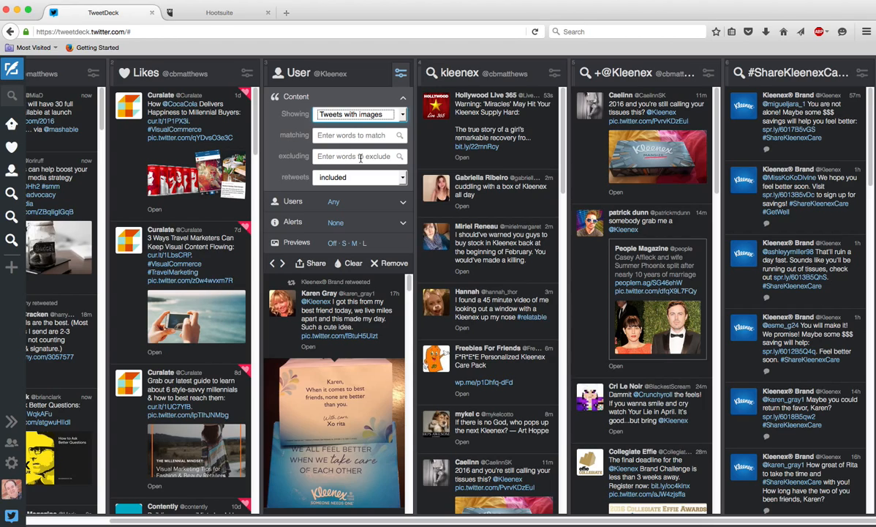
pyautogui.click(403, 117)
pyautogui.click(370, 124)
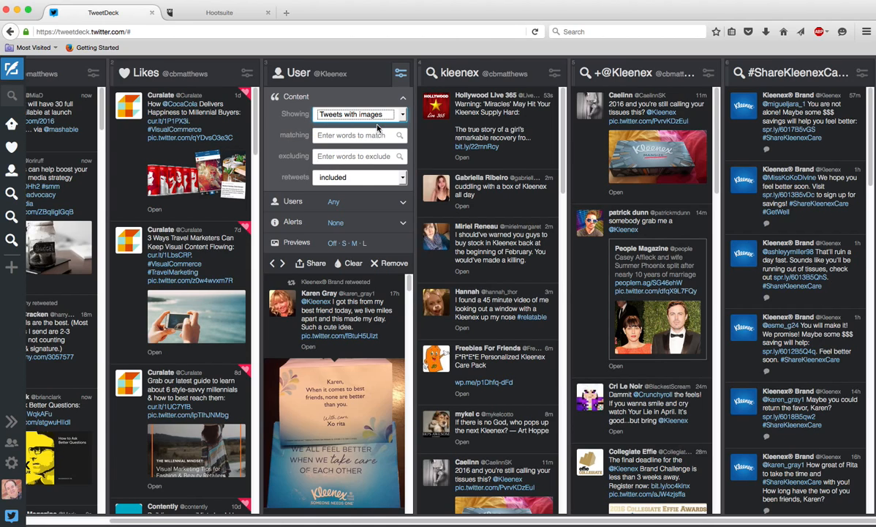
pyautogui.click(401, 75)
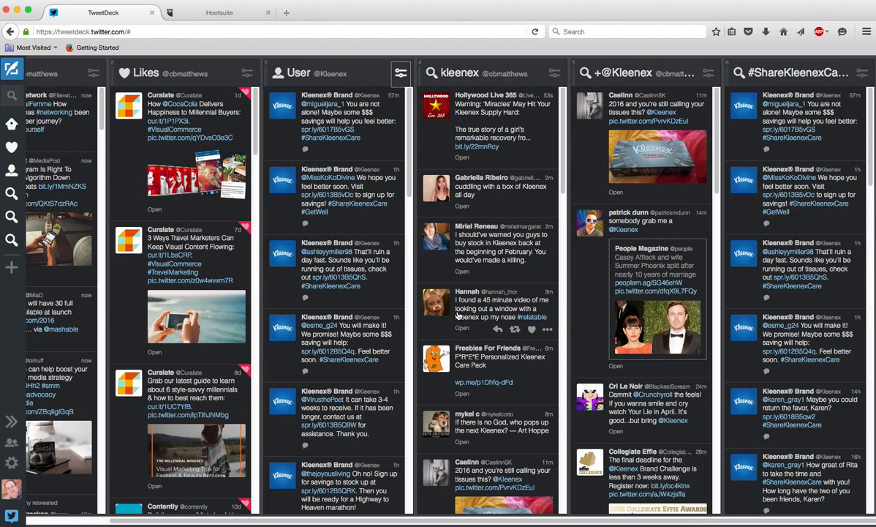
# Step: Remove the #ShareKleenexCare search column from the dashboard
pyautogui.click(863, 74)
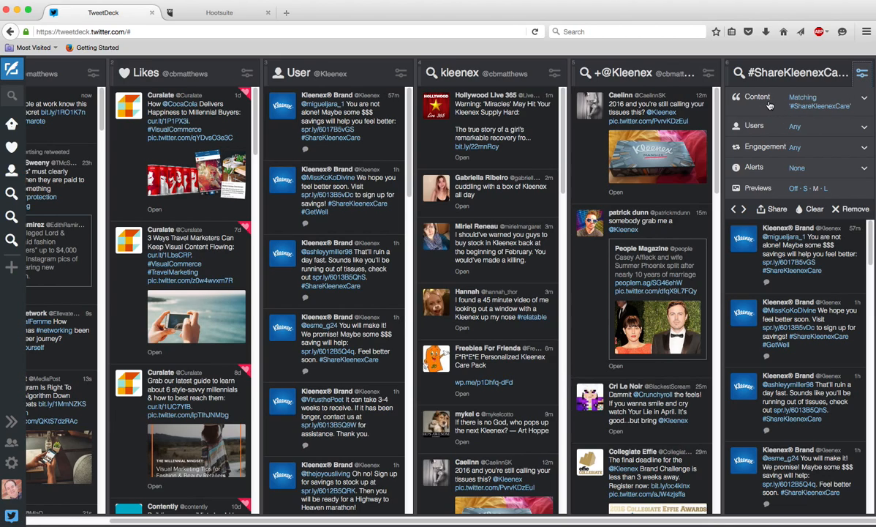
pyautogui.click(851, 209)
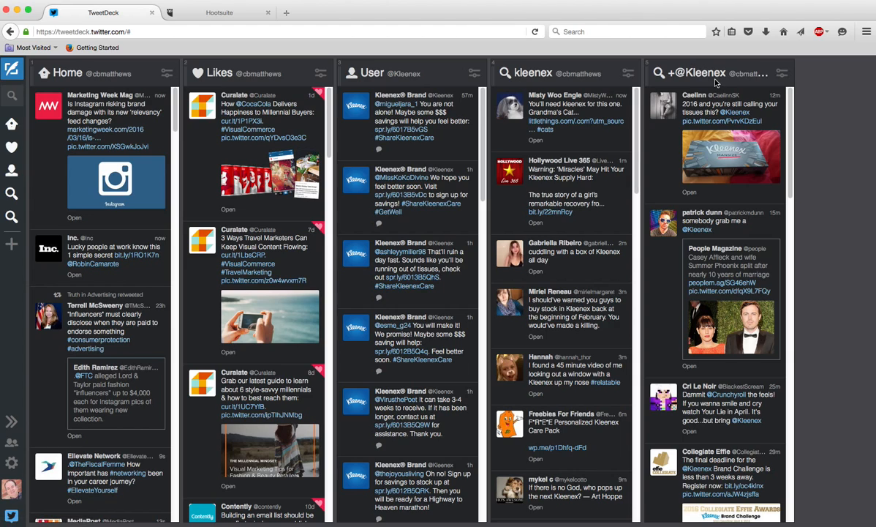
pyautogui.click(782, 73)
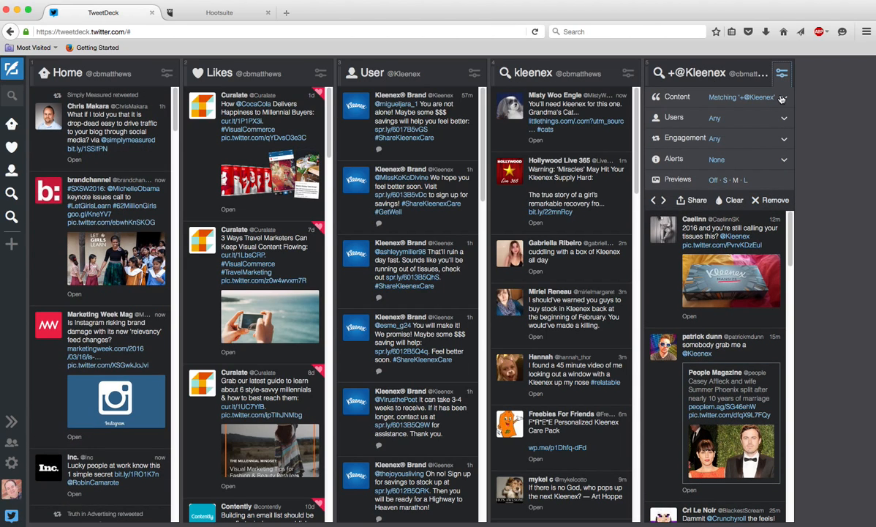
pyautogui.click(656, 201)
pyautogui.click(628, 74)
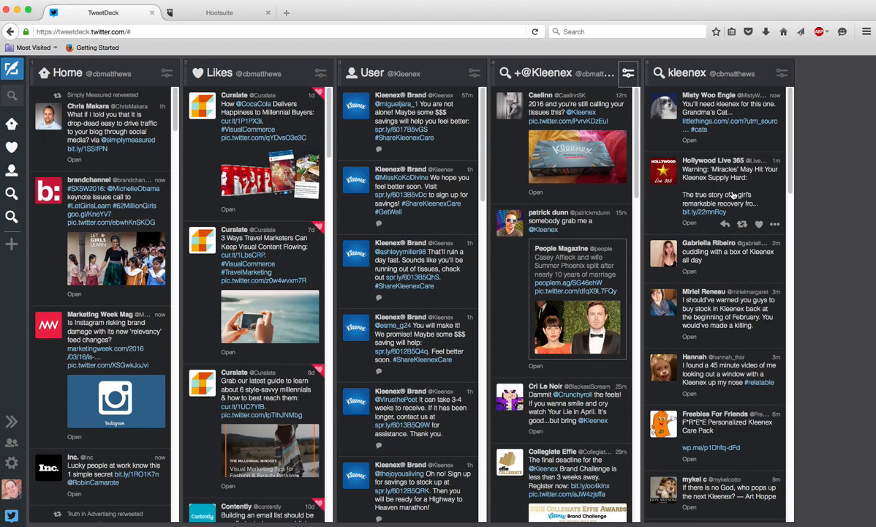
# Step: Like the Hollywood Live 365 tweet in the kleenex column, and remove that like again from the Likes column
pyautogui.click(759, 226)
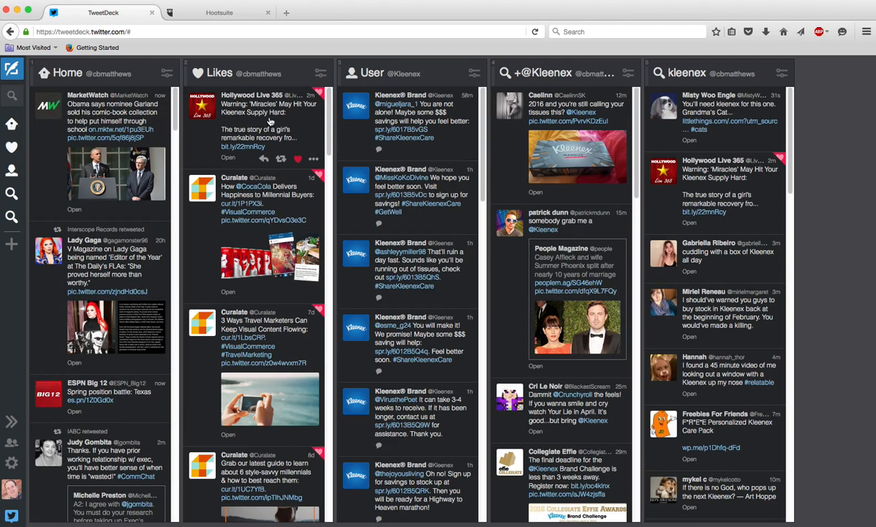
pyautogui.click(297, 158)
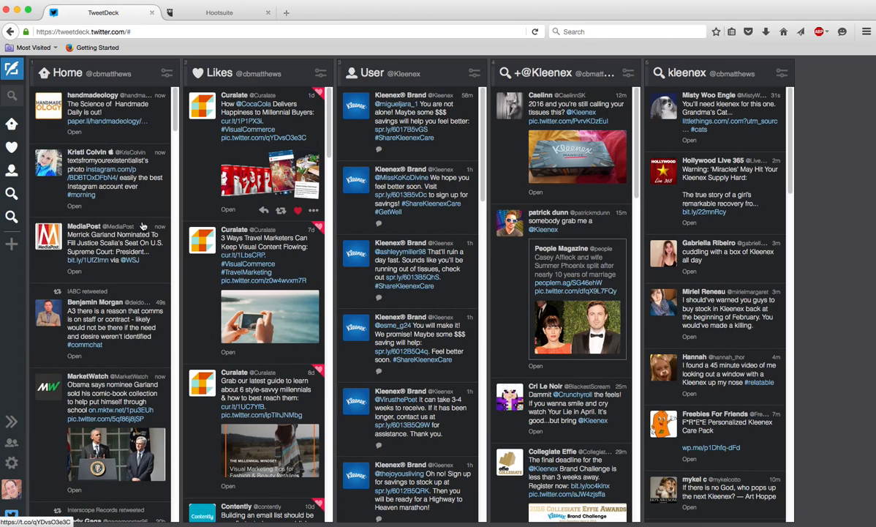
# Step: Add a Search column for the exact phrase "v8+energy", including the quotation marks
pyautogui.click(12, 245)
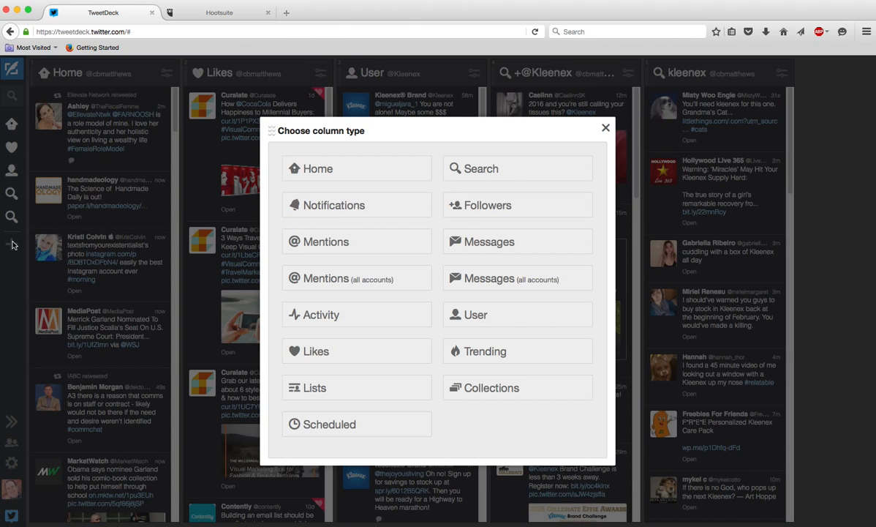
pyautogui.click(493, 169)
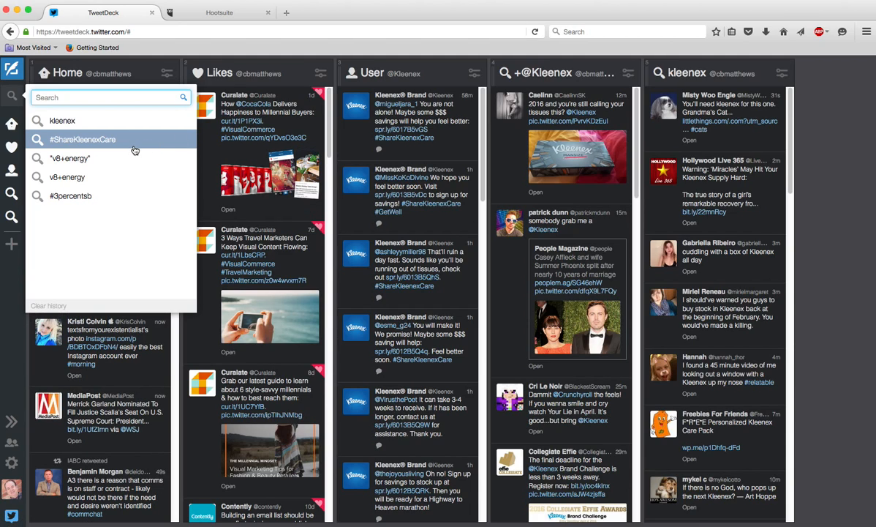
pyautogui.write('"')
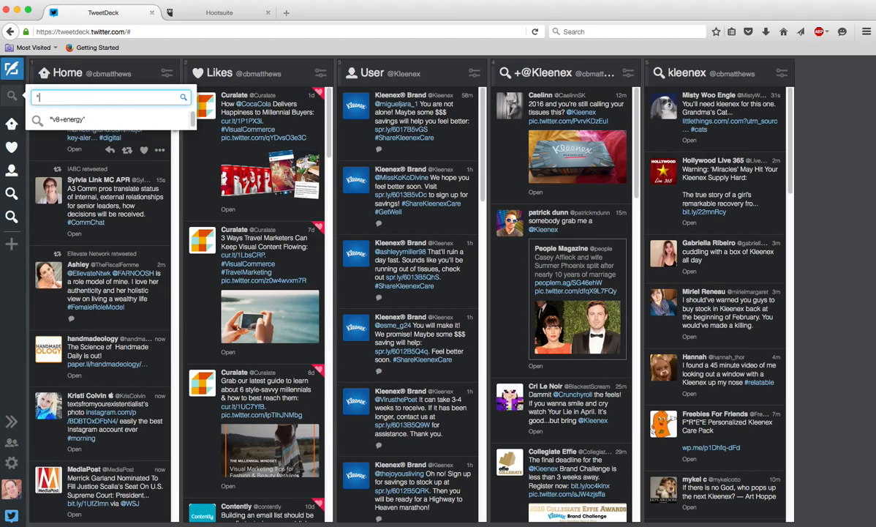
pyautogui.write('v8+energy"')
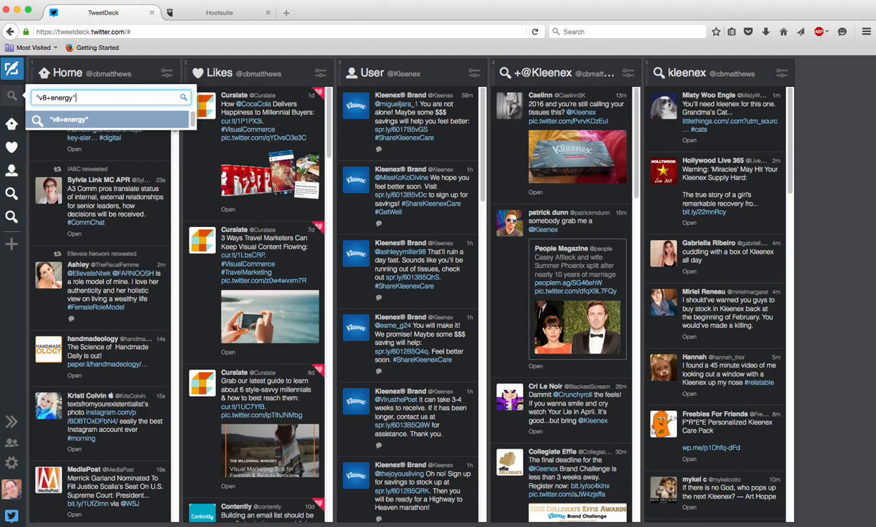
pyautogui.press('Return')
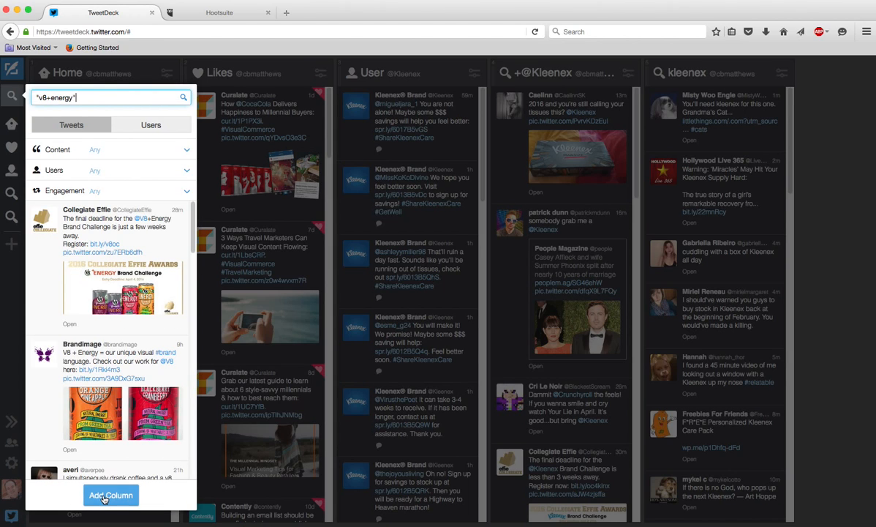
pyautogui.click(105, 496)
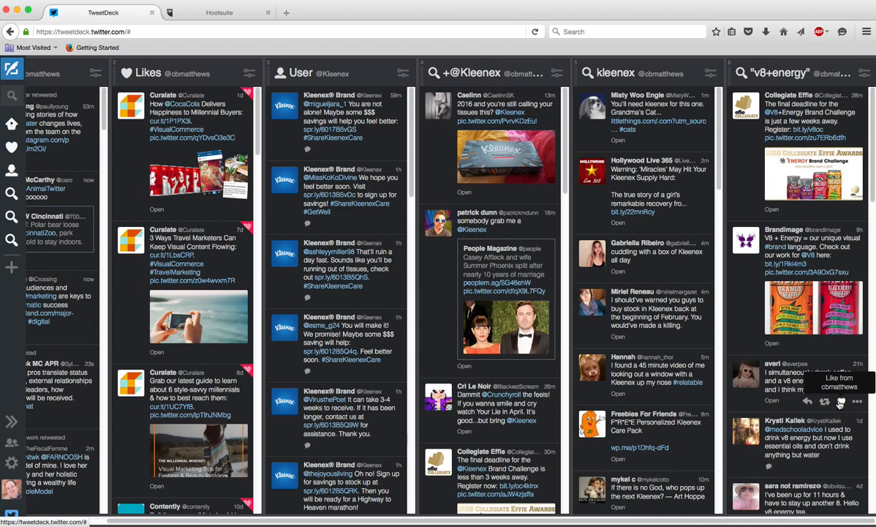
# Step: Switch to Hootsuite and add a Twitter search stream for the exact phrase "v8+energy", including the quotation marks
pyautogui.click(213, 13)
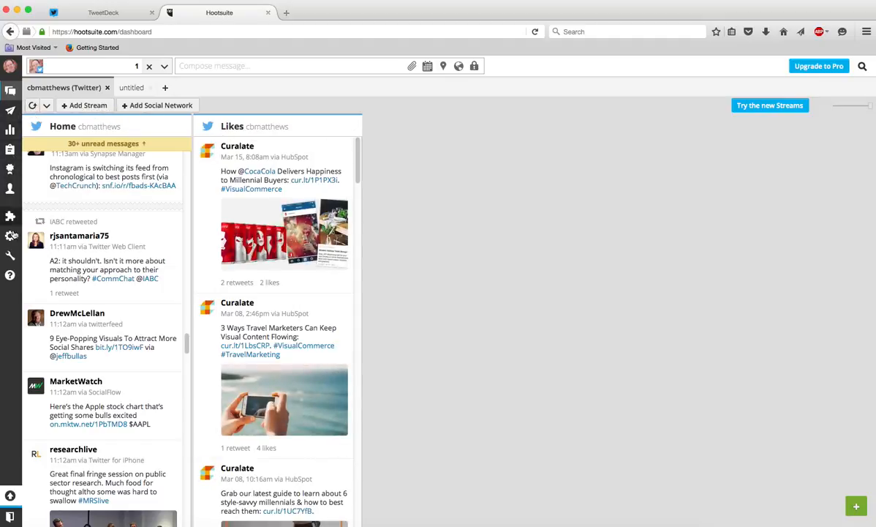
pyautogui.click(80, 106)
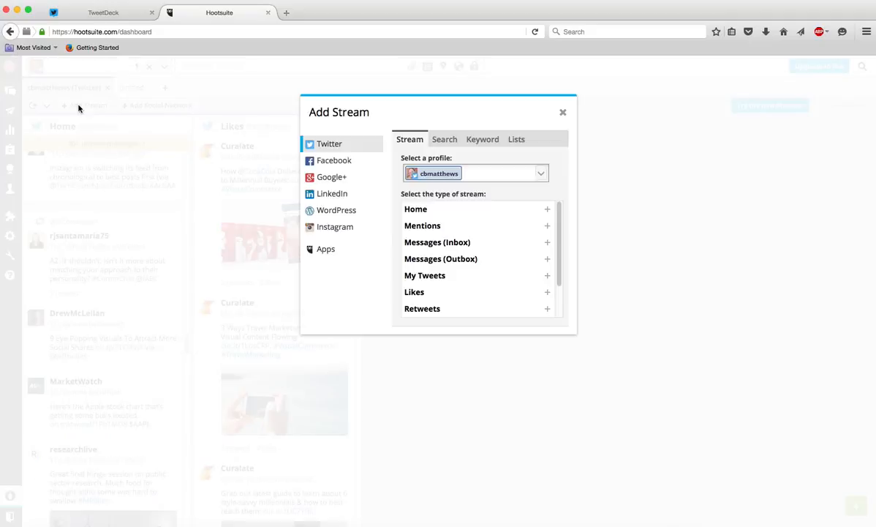
pyautogui.click(444, 139)
pyautogui.click(428, 208)
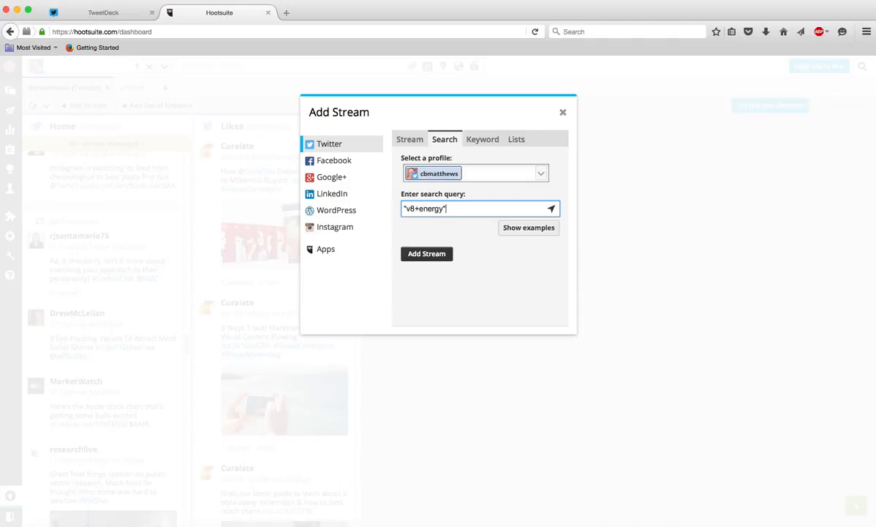
pyautogui.click(425, 254)
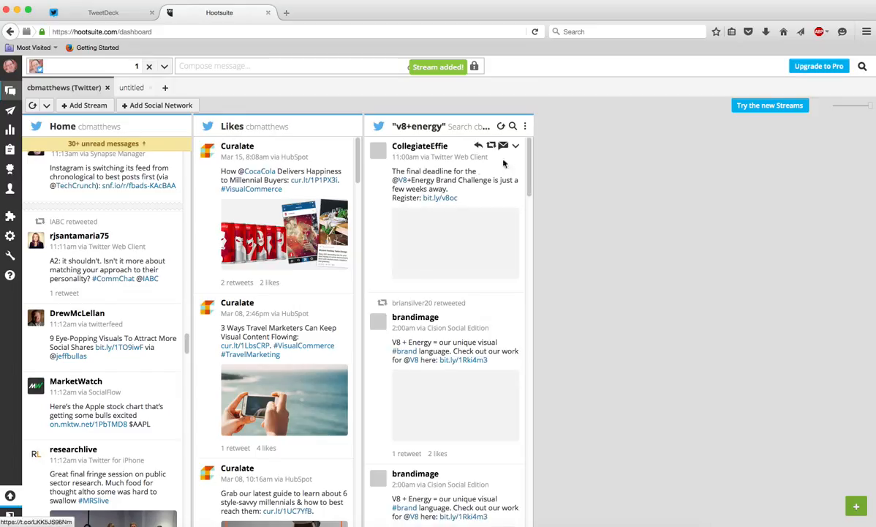
# Step: Delete the "v8+energy" search stream from the Hootsuite dashboard and return to TweetDeck
pyautogui.click(526, 128)
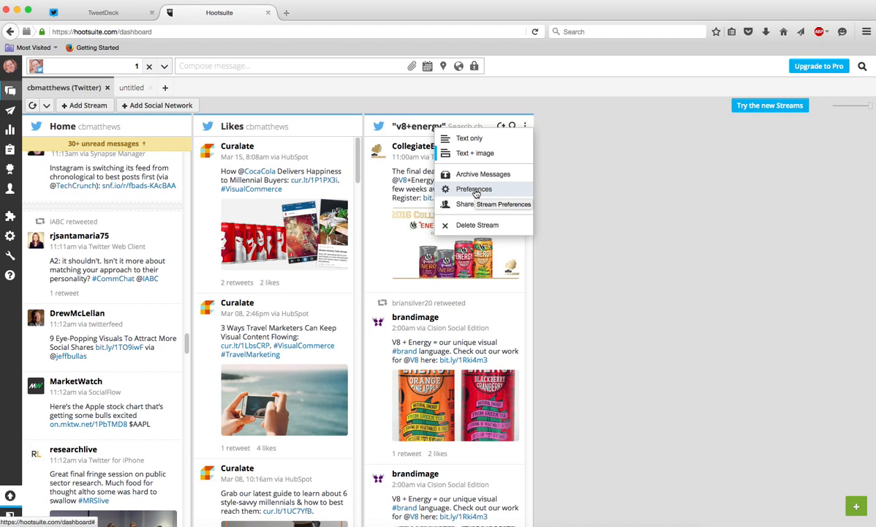
pyautogui.click(470, 225)
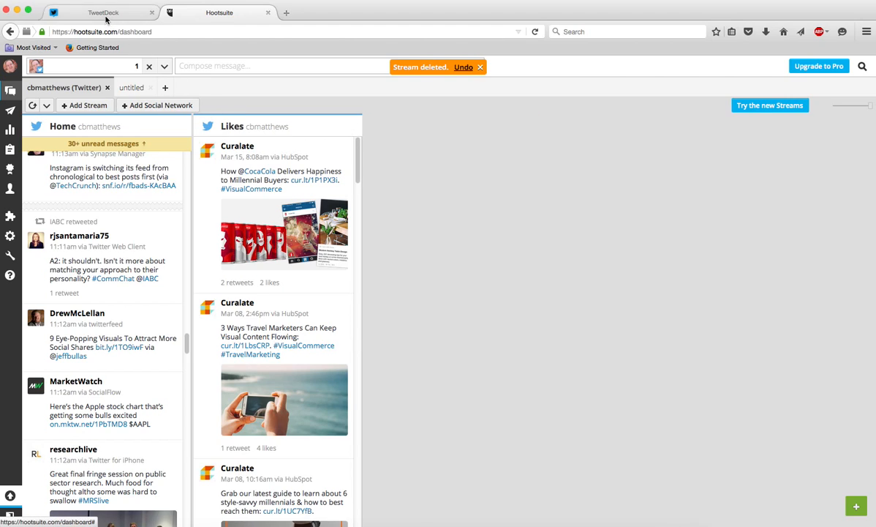
pyautogui.click(106, 16)
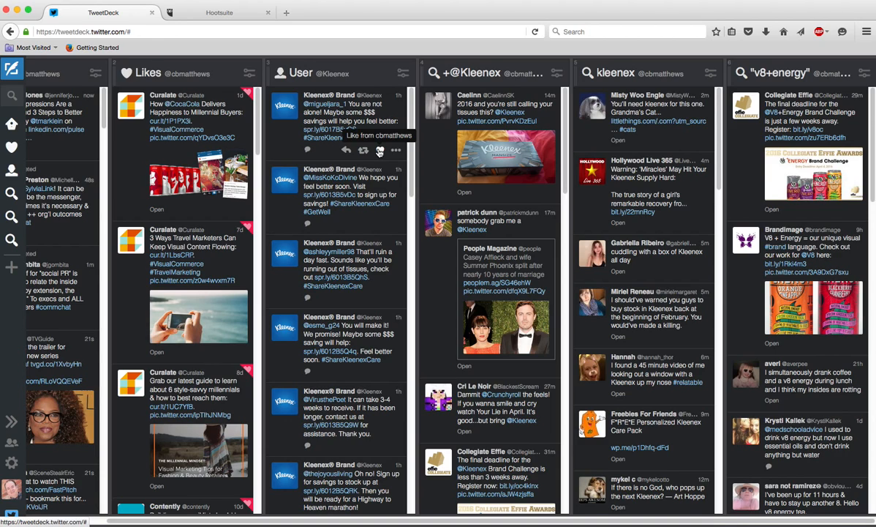
# Step: Switch to the other app's unsaved document, close it, and enter a file name ending in "suite Columns" for saving
pyautogui.press('super+Tab')
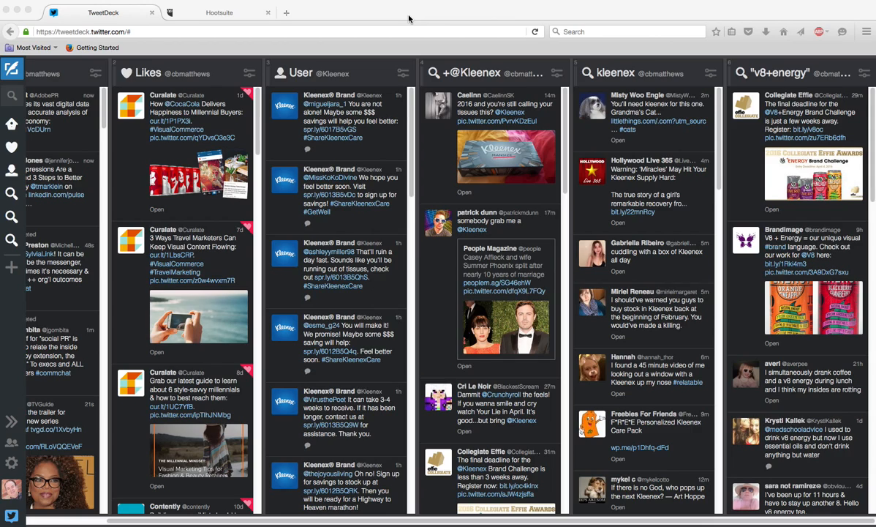
pyautogui.press('super+w')
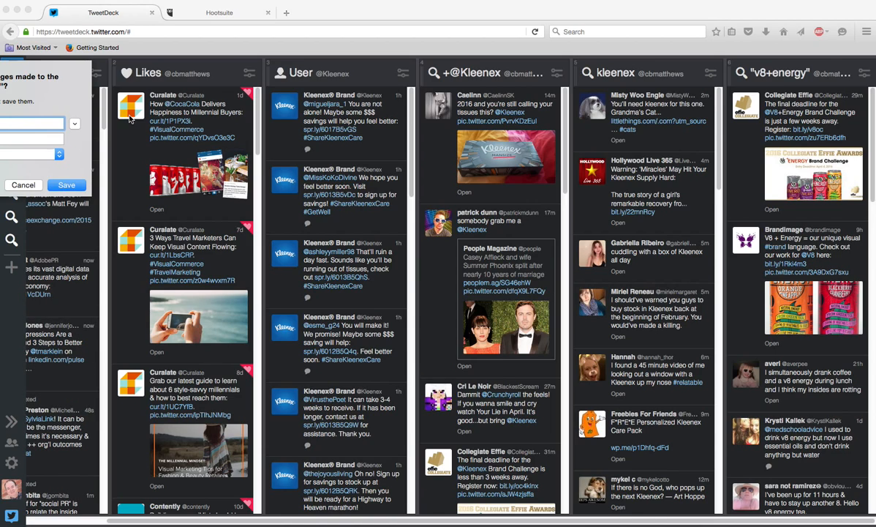
pyautogui.write('umns')
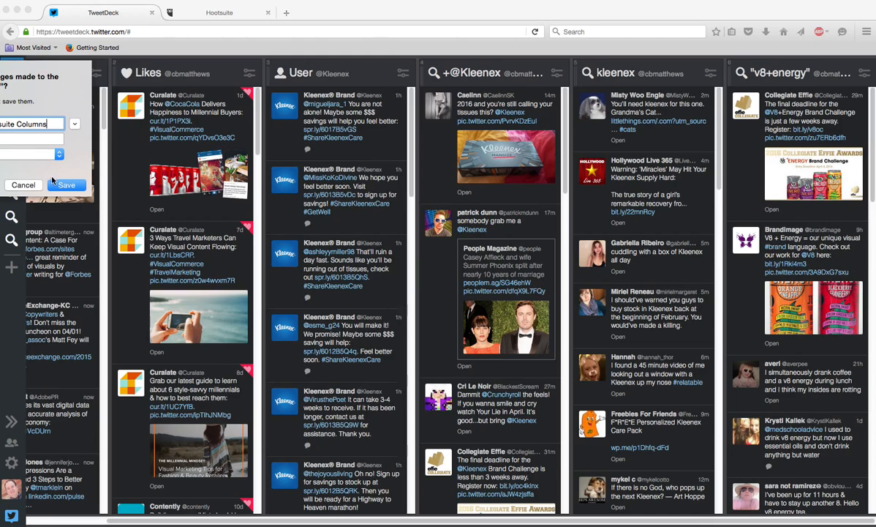